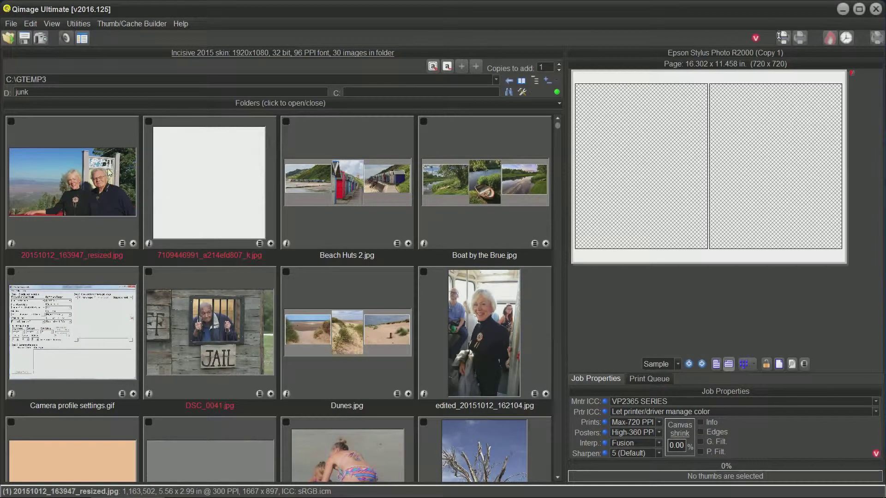
Add 20151012_163947_resized.jpg to the print page, size it with Fit to page and turn on auto crop
left_click(134, 243)
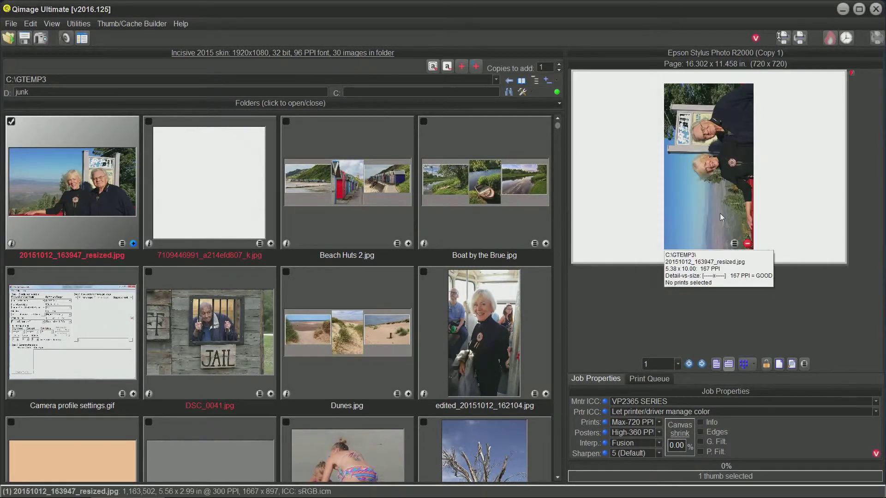
left_click(735, 244)
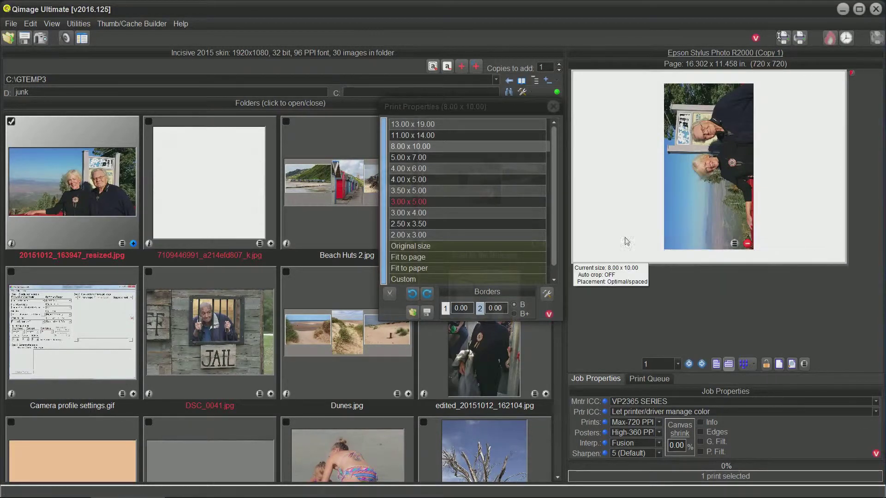
left_click(439, 260)
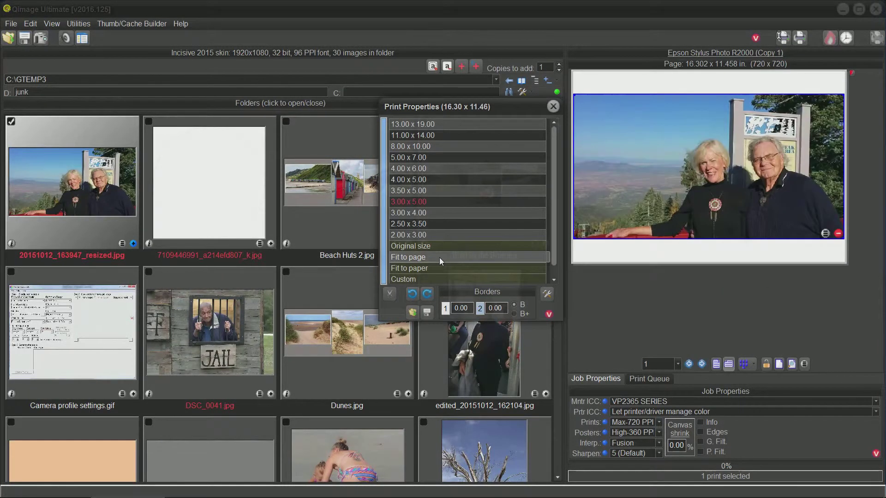
left_click(394, 293)
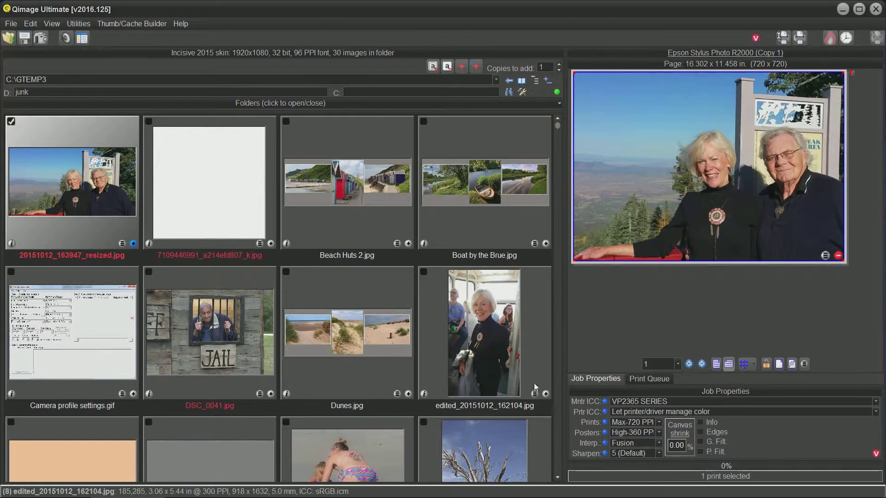
Add edited_20151012_162104.jpg as a second page, size it with Fit to page and turn on auto crop
left_click(546, 394)
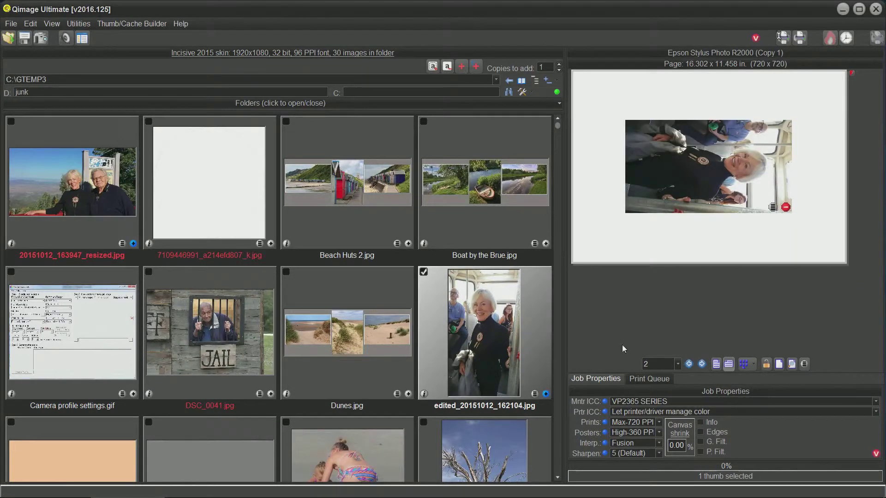
left_click(773, 208)
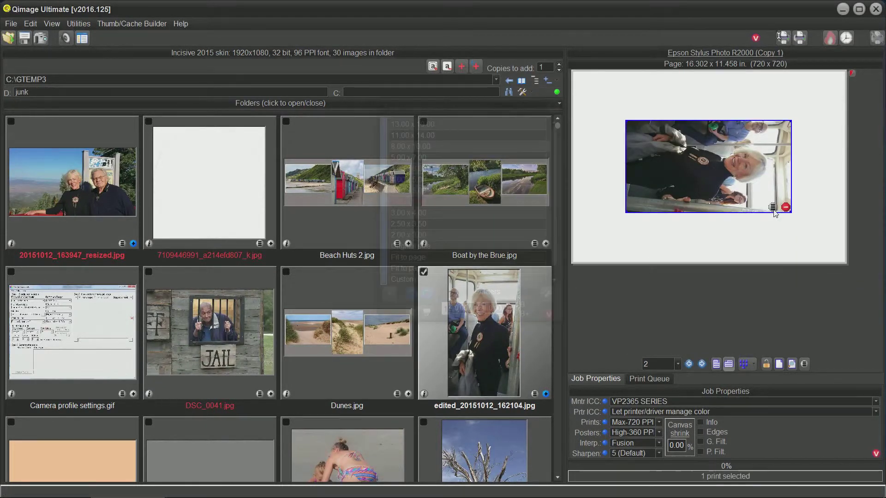
left_click(429, 257)
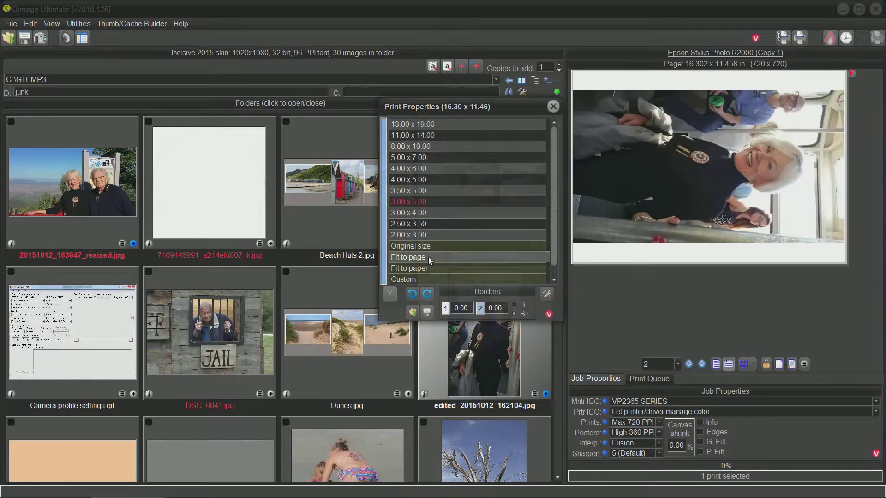
left_click(389, 294)
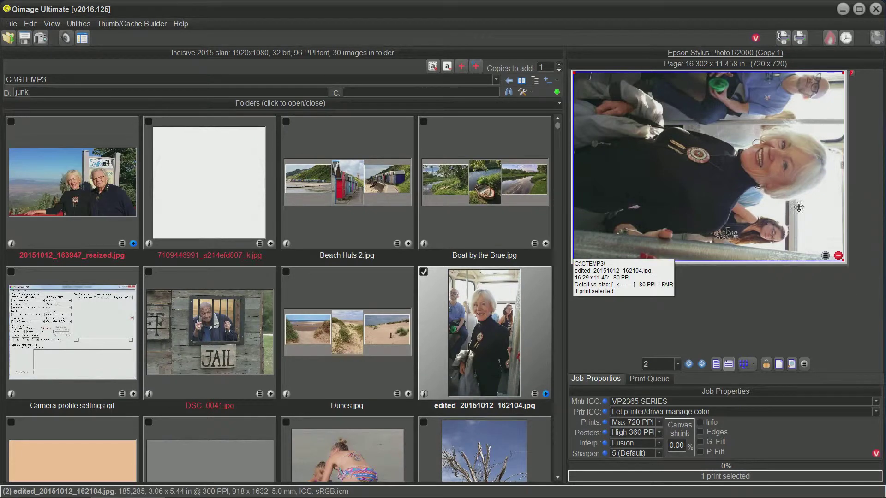
Open the second page in the full page editor and reduce its print to a 4.27 x 3.00 in sample crop at full print scale
left_click(865, 178)
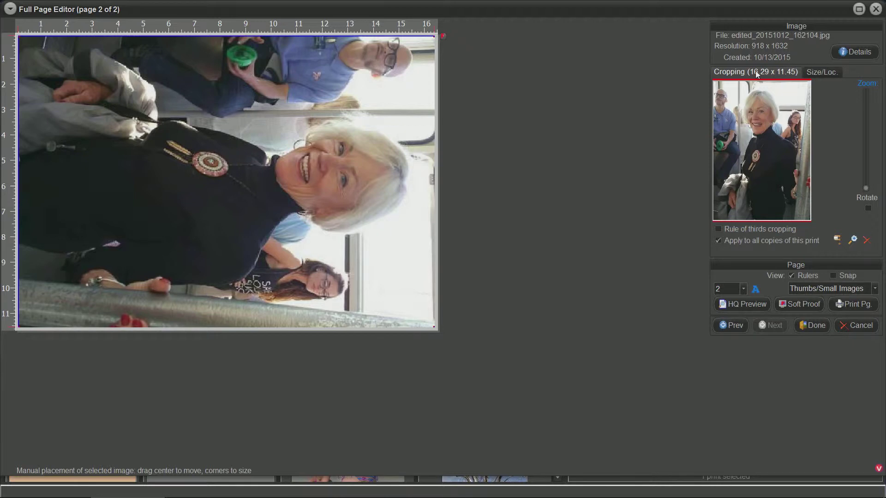
left_click(823, 72)
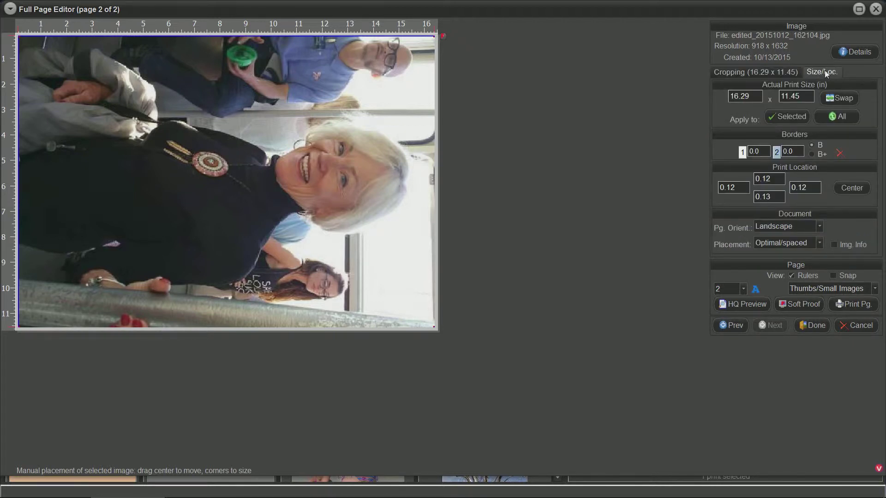
left_click(758, 72)
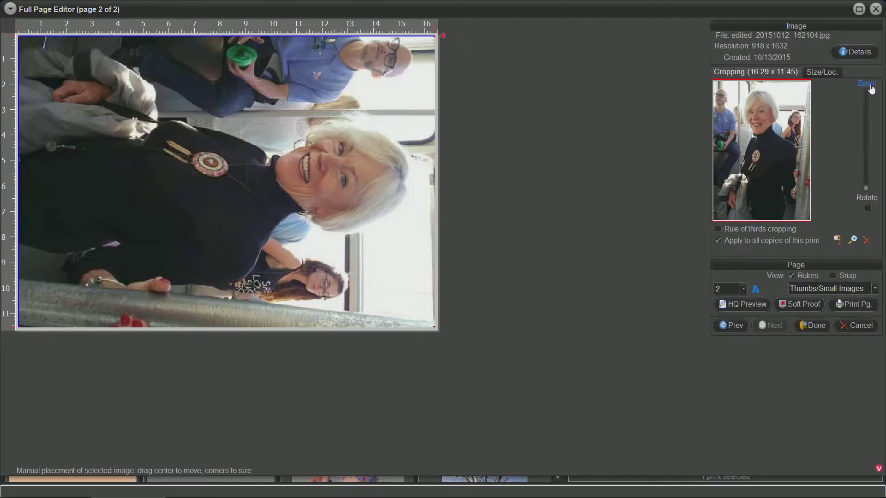
left_click(872, 89)
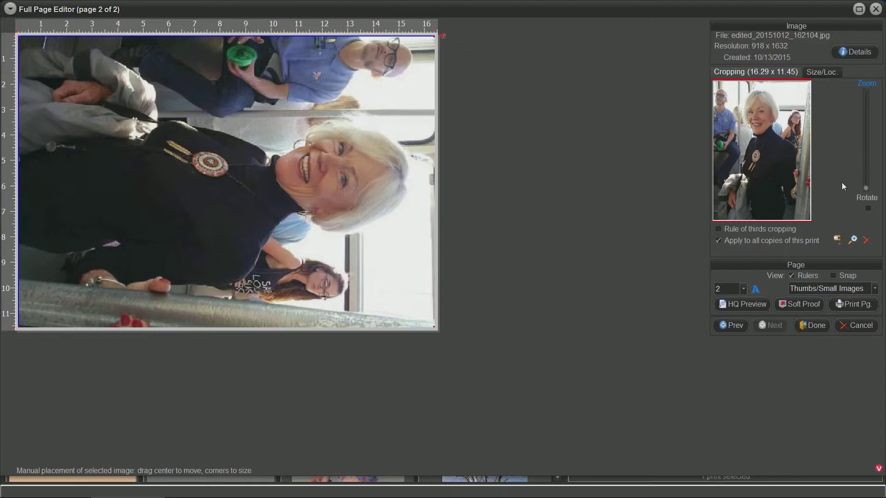
left_click(836, 241)
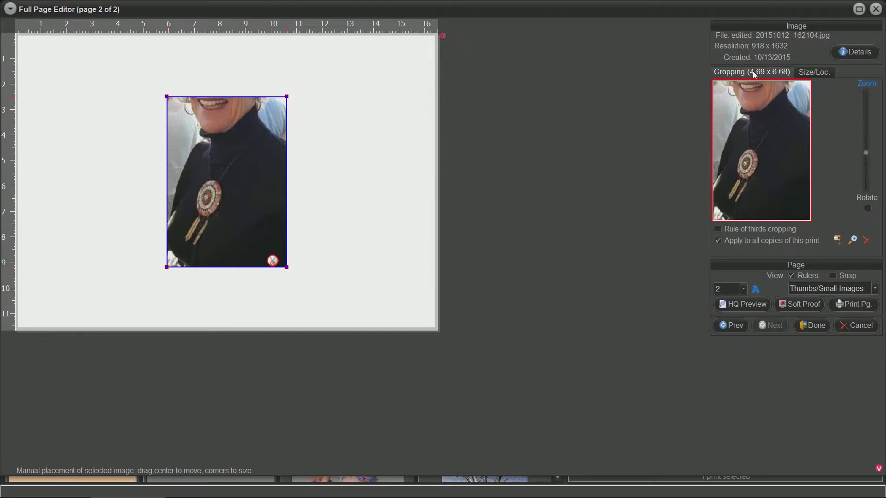
left_click(838, 239)
left_click(838, 240)
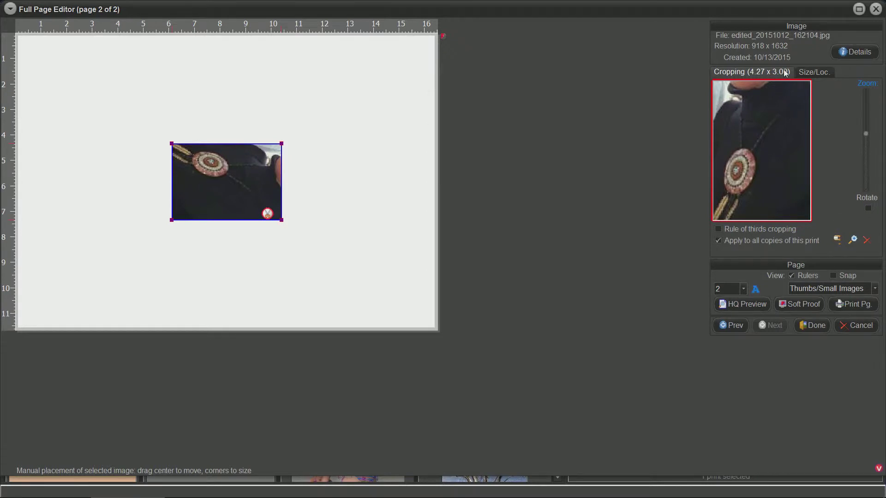
Center the round pendant in the sample crop, trying the 3.42 x 2.40 in size before returning to 4.27 x 3.00 in
left_click_drag(784, 173, 801, 162)
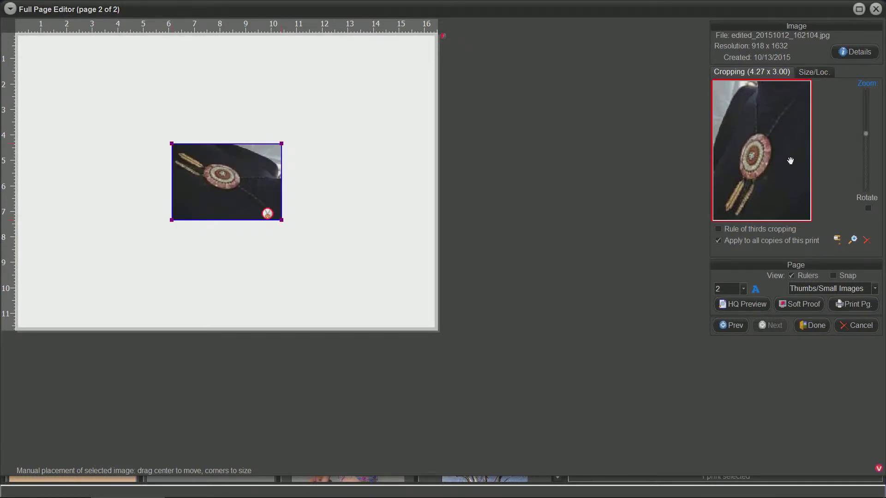
left_click_drag(788, 162, 774, 197)
left_click_drag(766, 140, 771, 99)
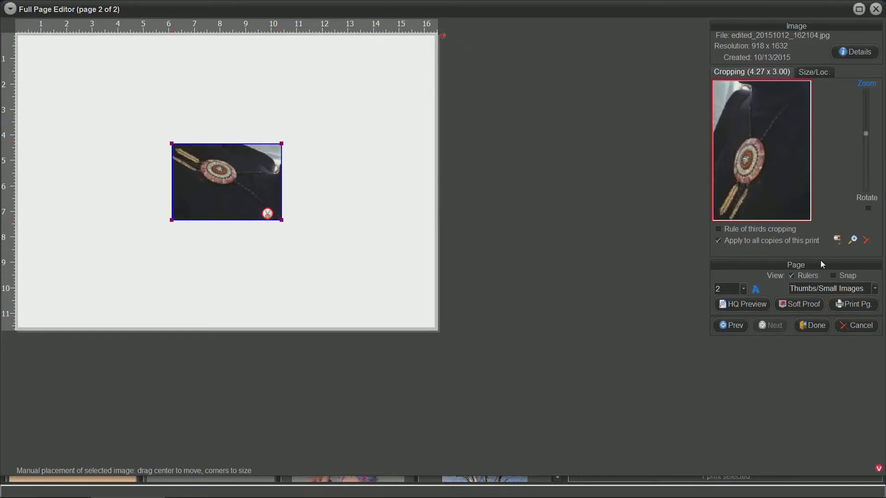
left_click(838, 239)
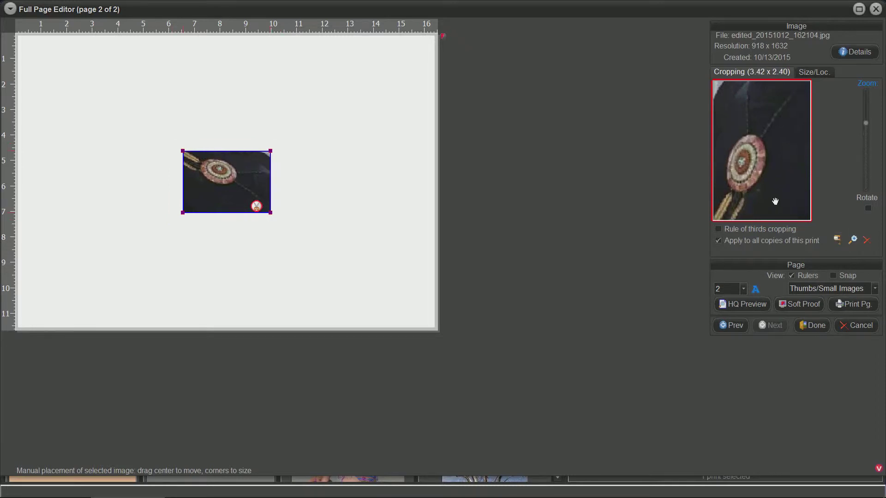
left_click_drag(784, 186, 790, 182)
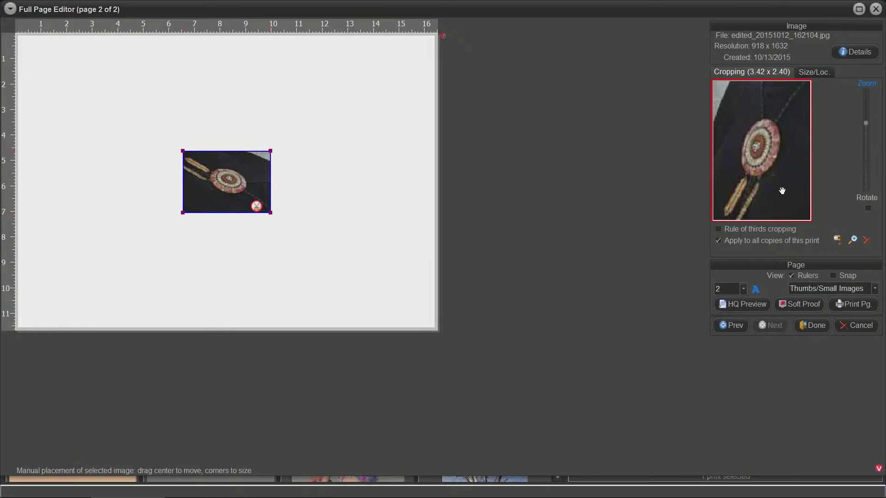
left_click(836, 239)
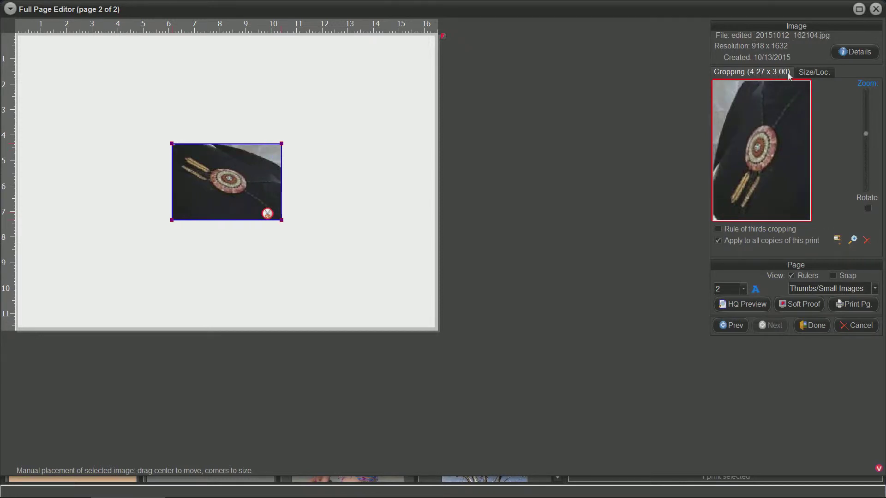
Go to page 1 in the editor and reduce the couple's print to a 4.27 x 3.00 in sample crop
left_click(738, 326)
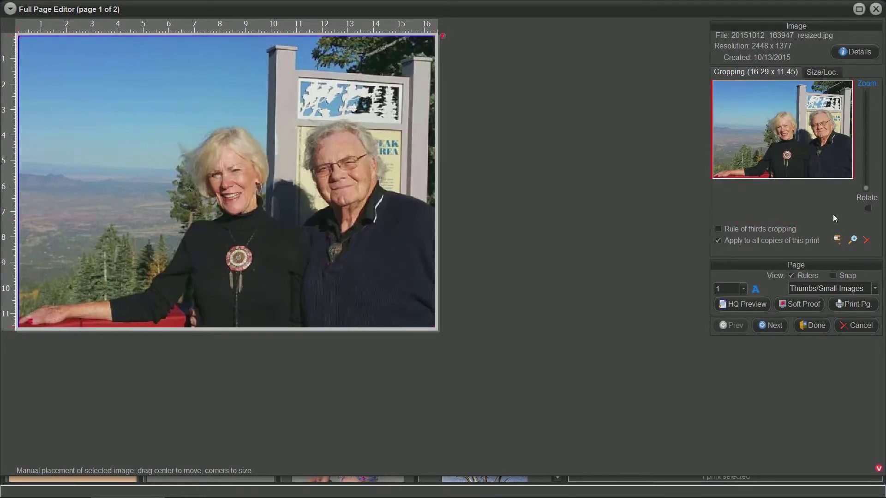
left_click(837, 240)
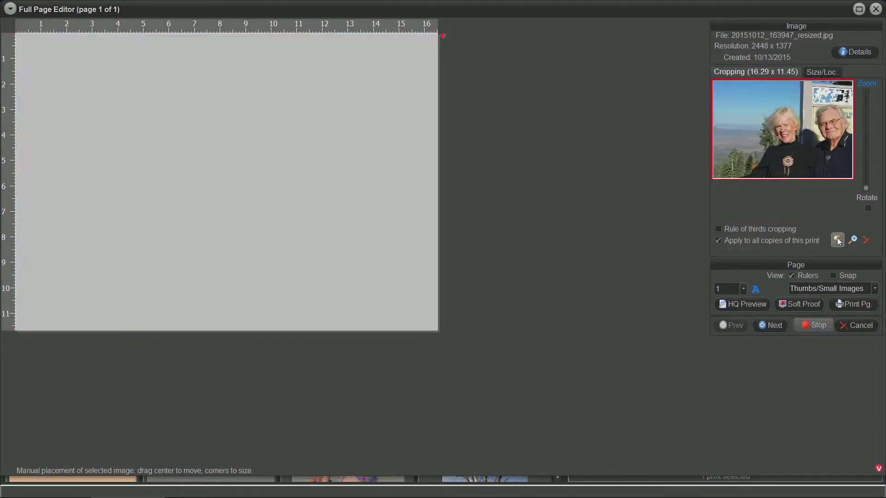
left_click(837, 240)
left_click(837, 240)
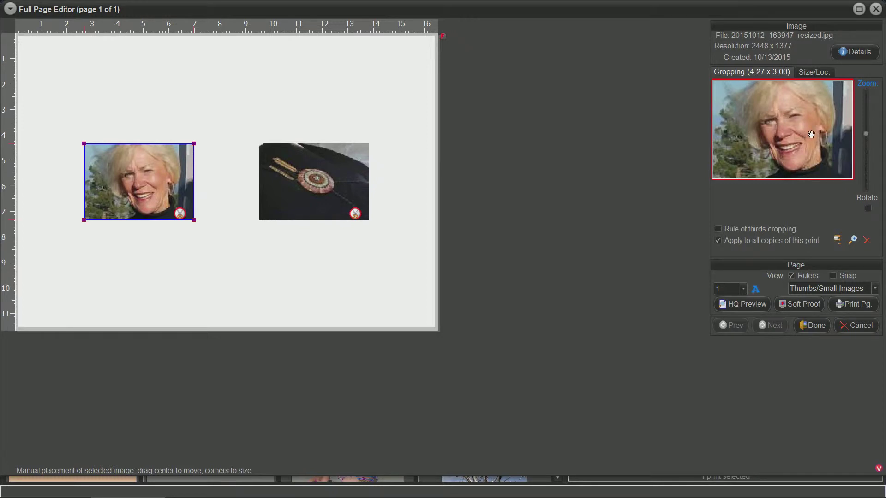
Reposition the couple photo's sample crop to frame the woman's face and apply the full page edits
left_click_drag(805, 134, 737, 141)
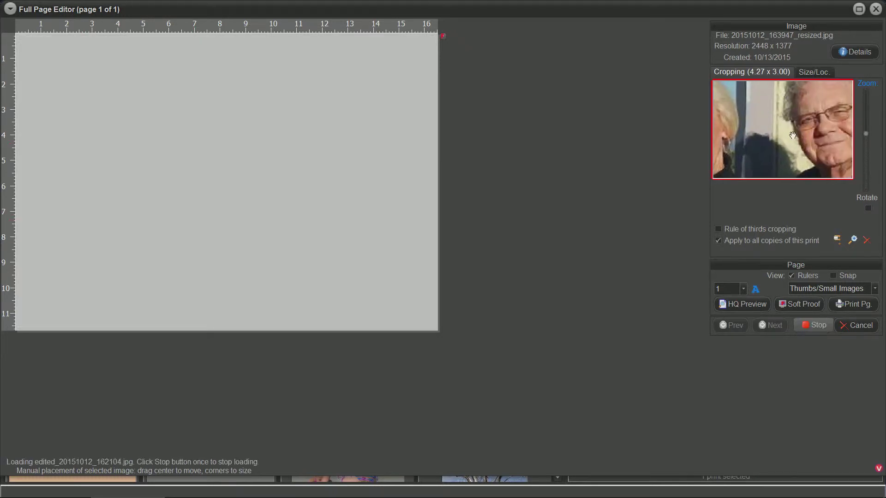
left_click_drag(835, 136, 782, 138)
left_click_drag(820, 133, 843, 129)
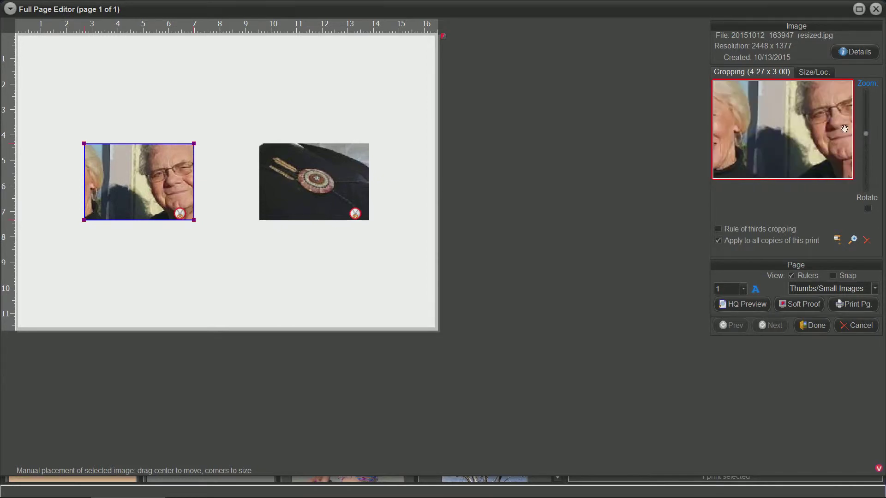
left_click_drag(788, 132, 837, 126)
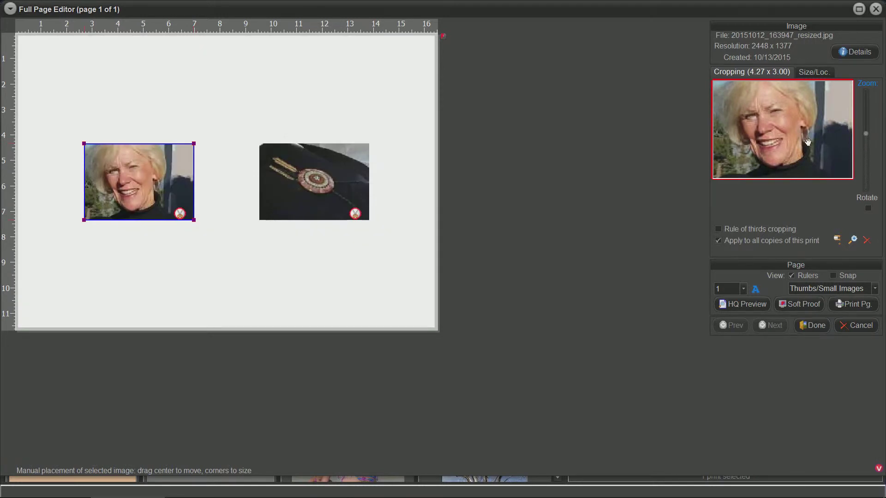
left_click(822, 326)
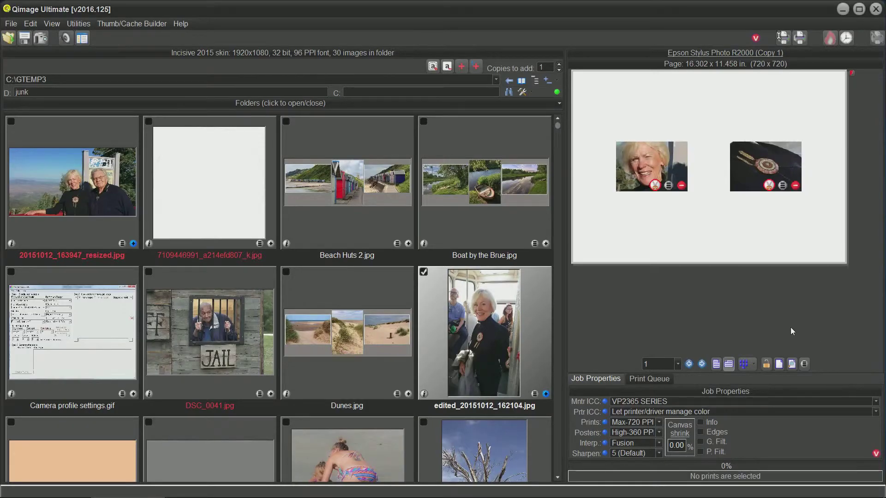
Check both sample prints' details and set the printer's paper size to 5 x 7 in
mouse_move(647, 170)
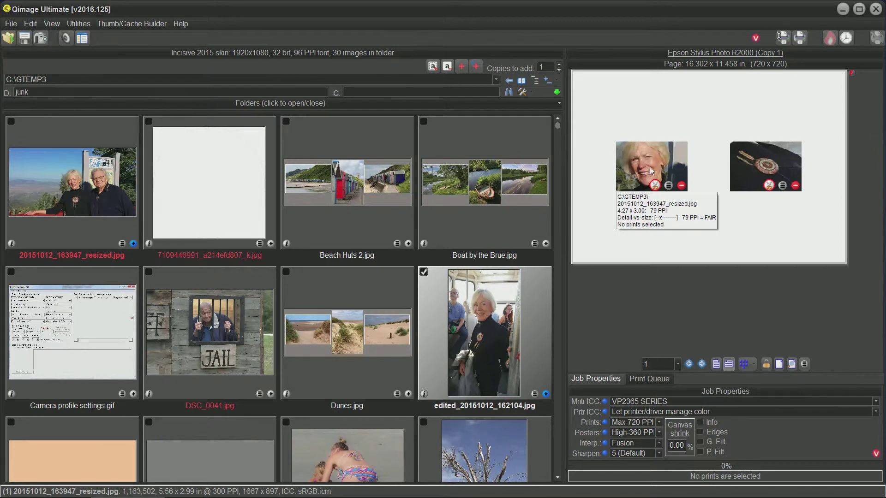
mouse_move(787, 170)
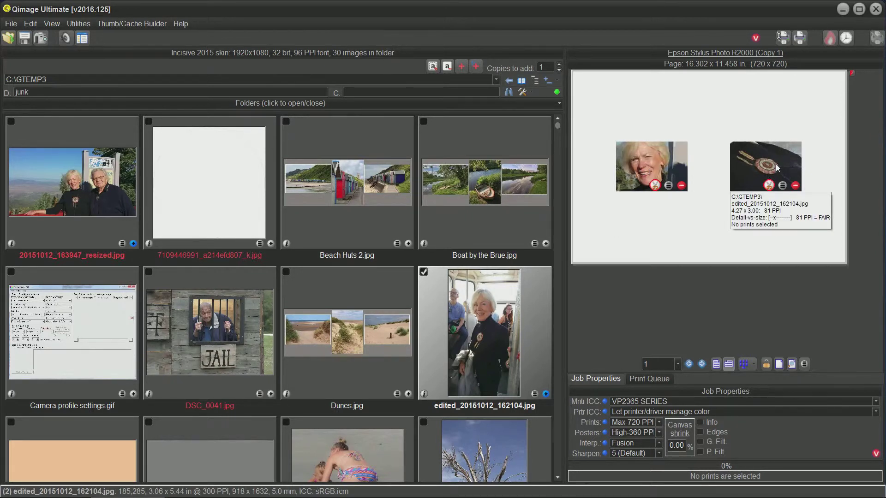
left_click(784, 37)
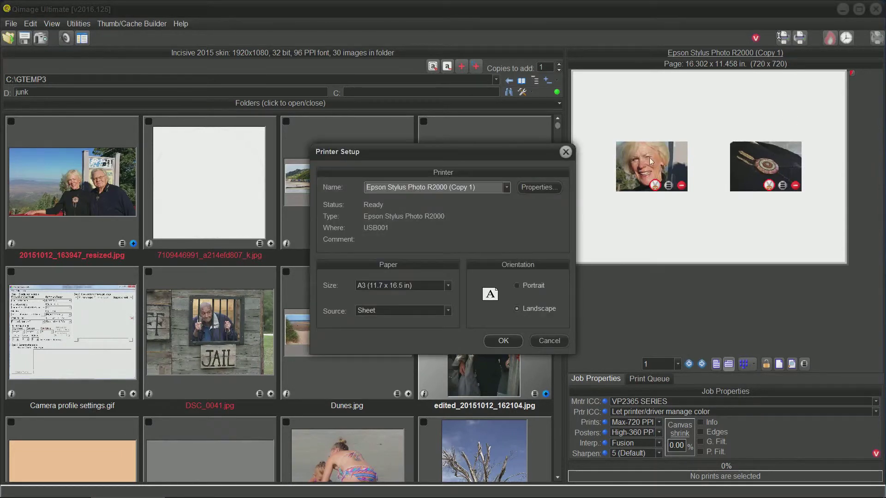
left_click(448, 286)
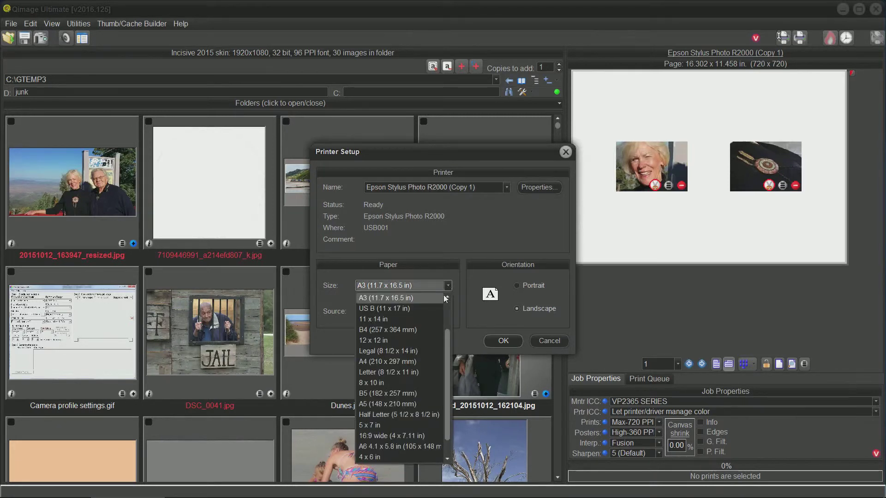
left_click(387, 425)
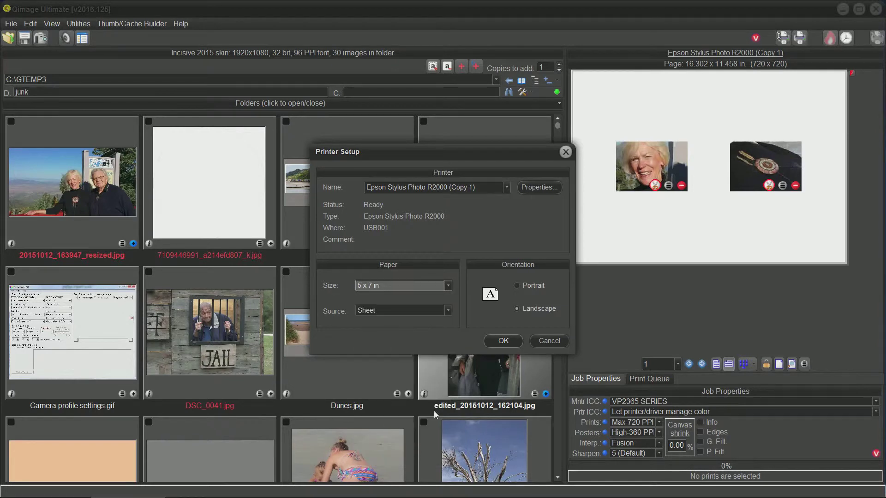
left_click(508, 342)
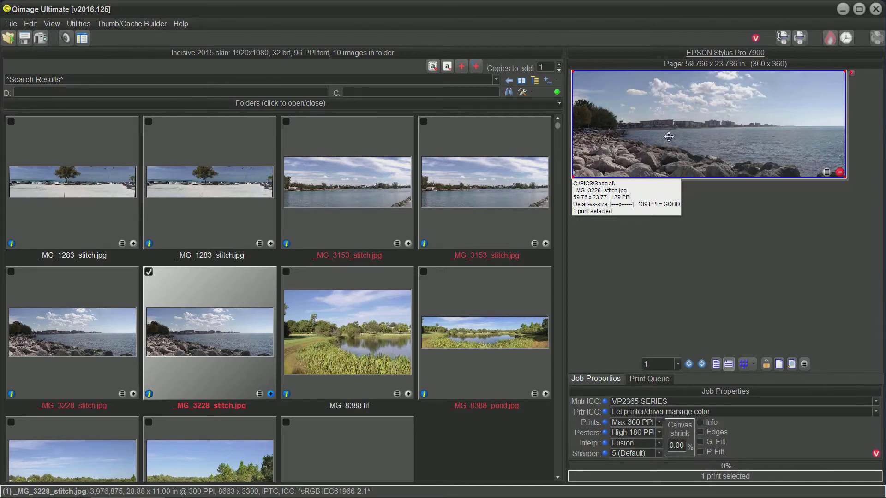
Open the _MG_3228_stitch.jpg panorama in the full page editor and reduce its print to a 19.58 x 7.79 in sample crop
left_click(857, 148)
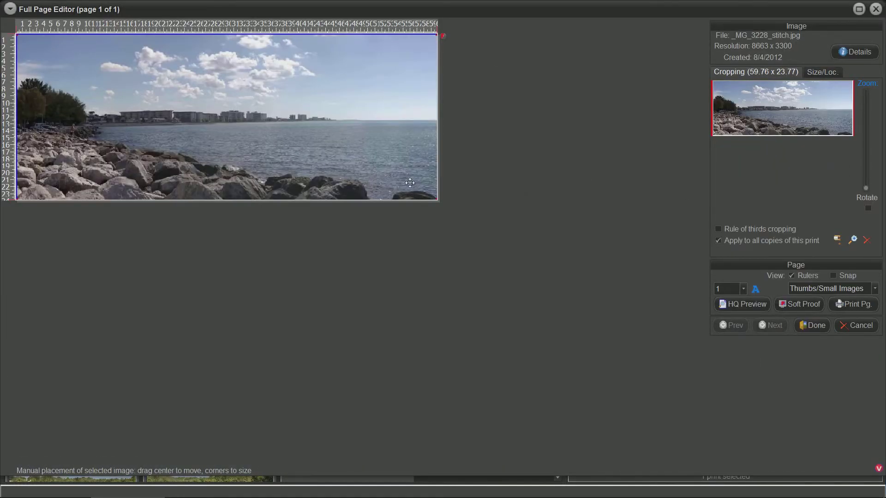
left_click(836, 241)
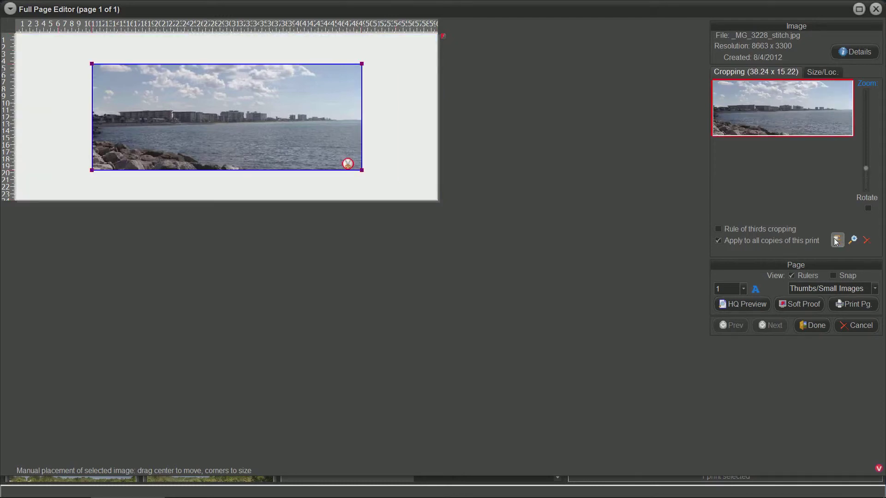
left_click(837, 240)
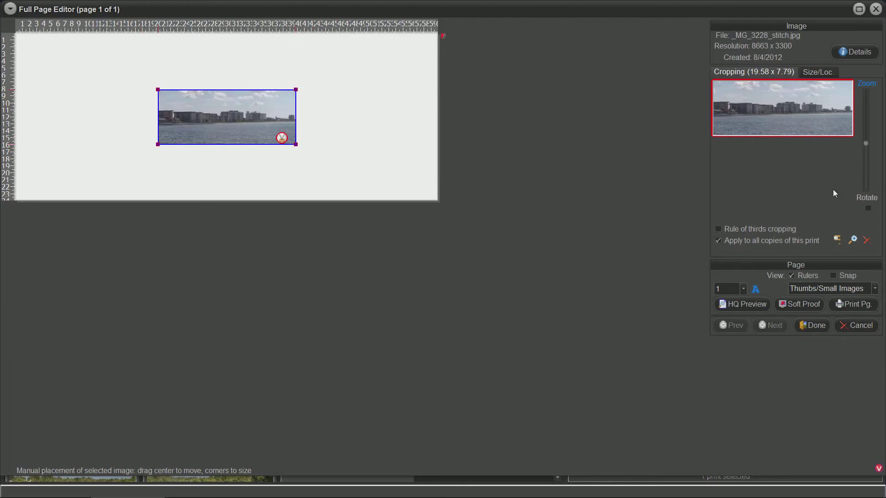
Shift the panorama's sample crop to the trees and rocks on the shoreline, apply the edit and check the print's details
mouse_move(863, 88)
left_click_drag(772, 107, 813, 108)
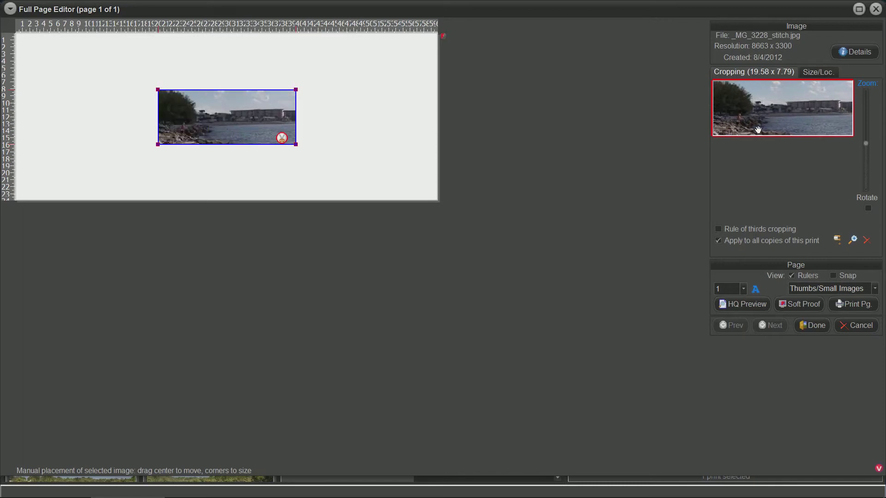
left_click(813, 325)
mouse_move(726, 120)
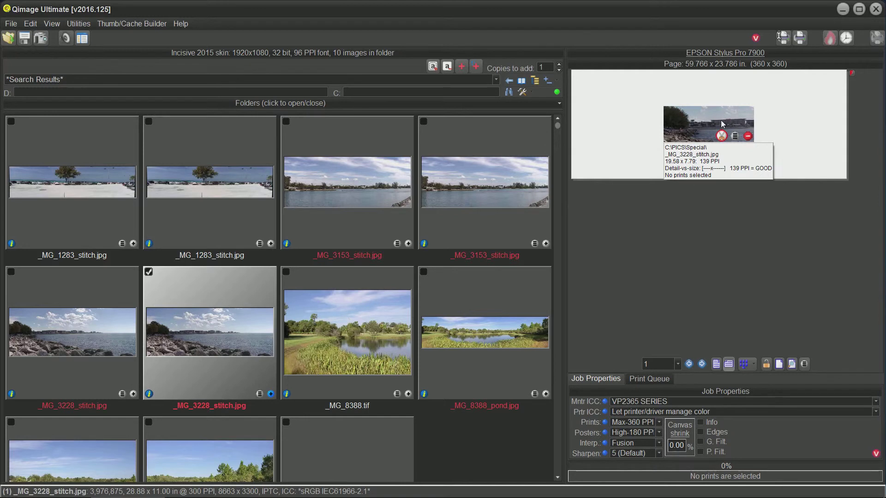